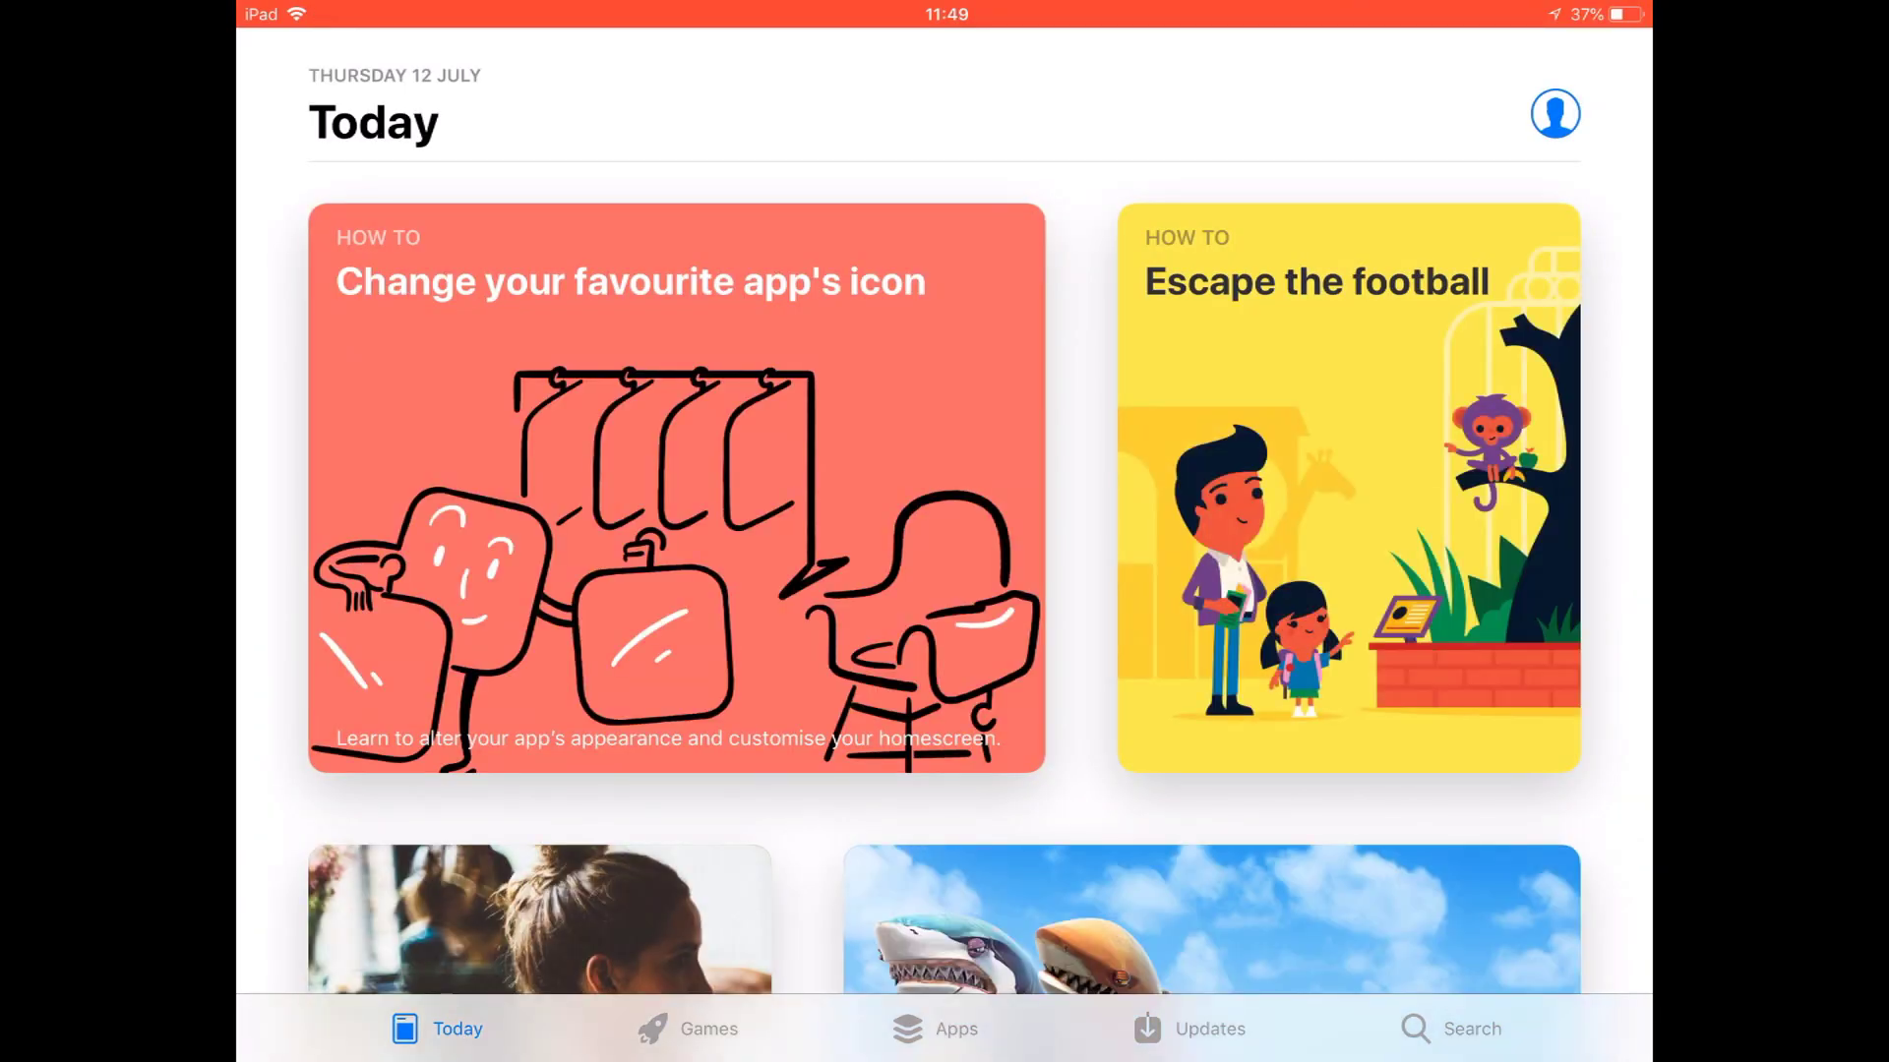
Search the App Store for 'Vlc' to list VLC for Mobile and related apps.
click(1456, 1024)
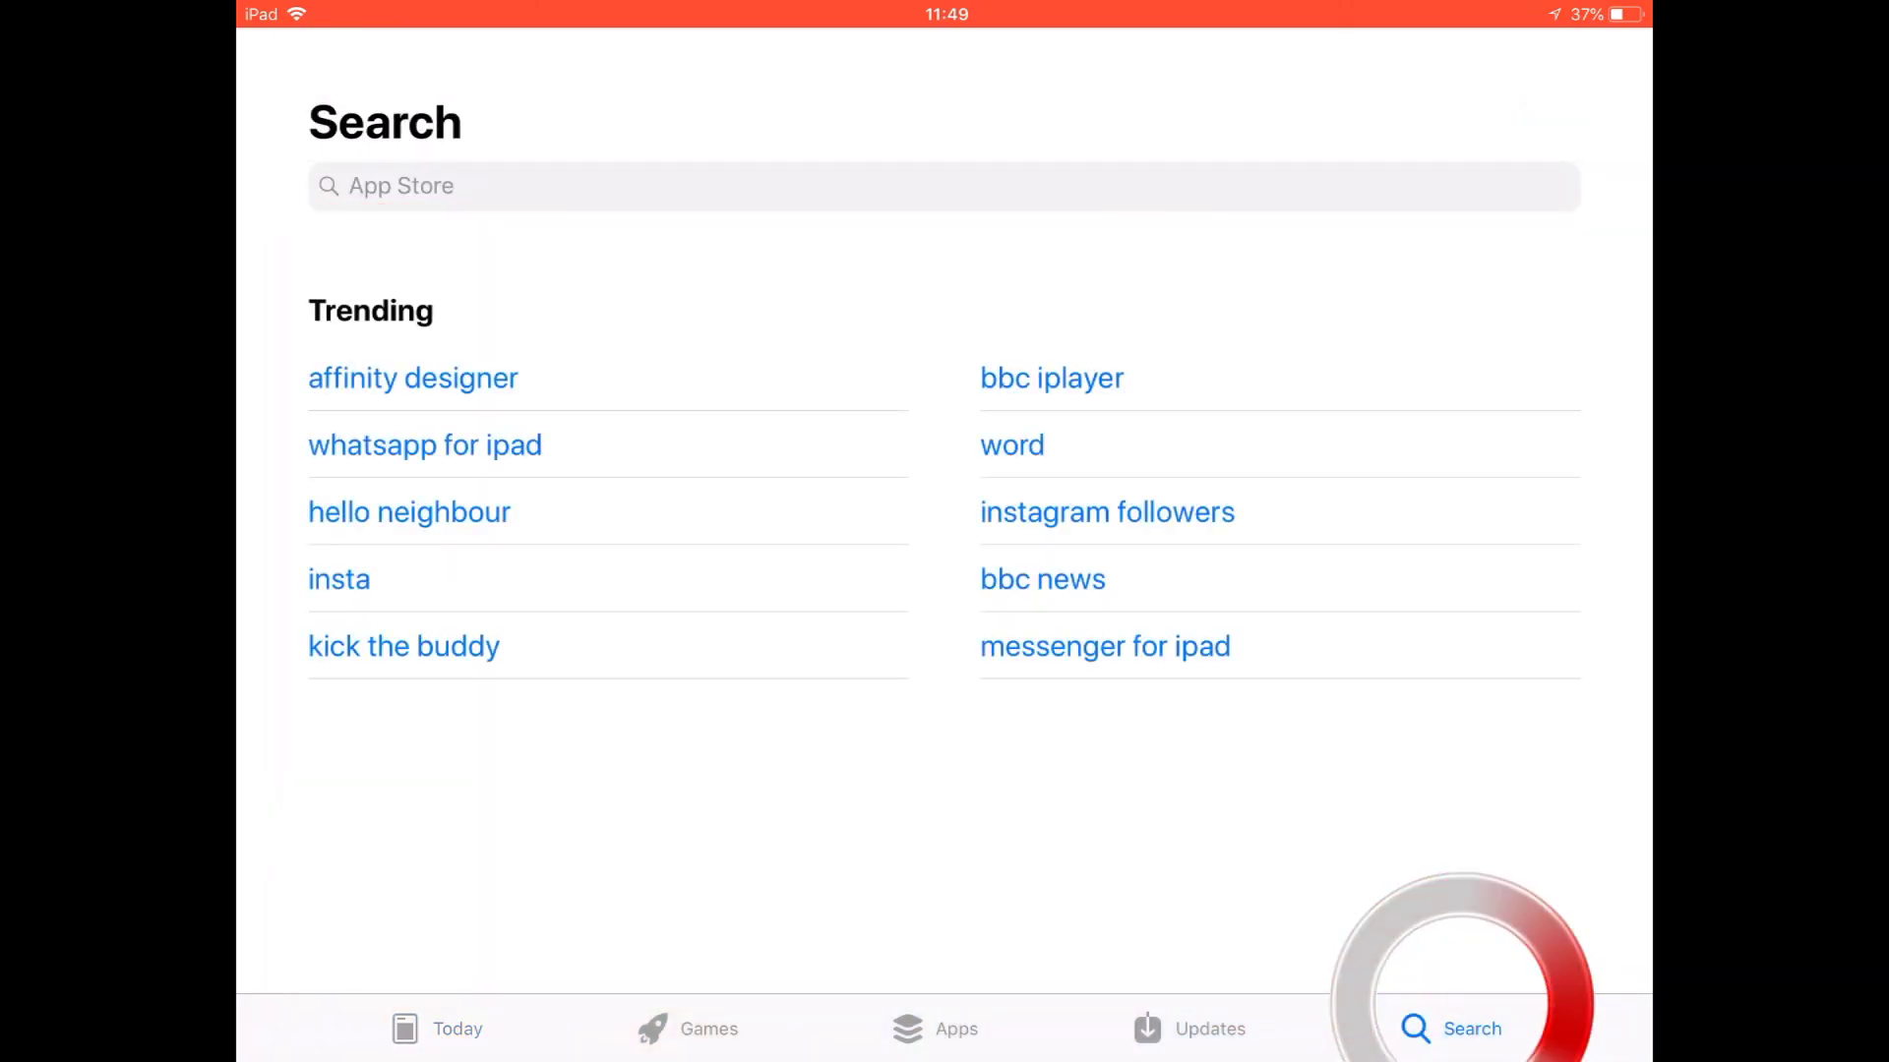
click(1462, 1003)
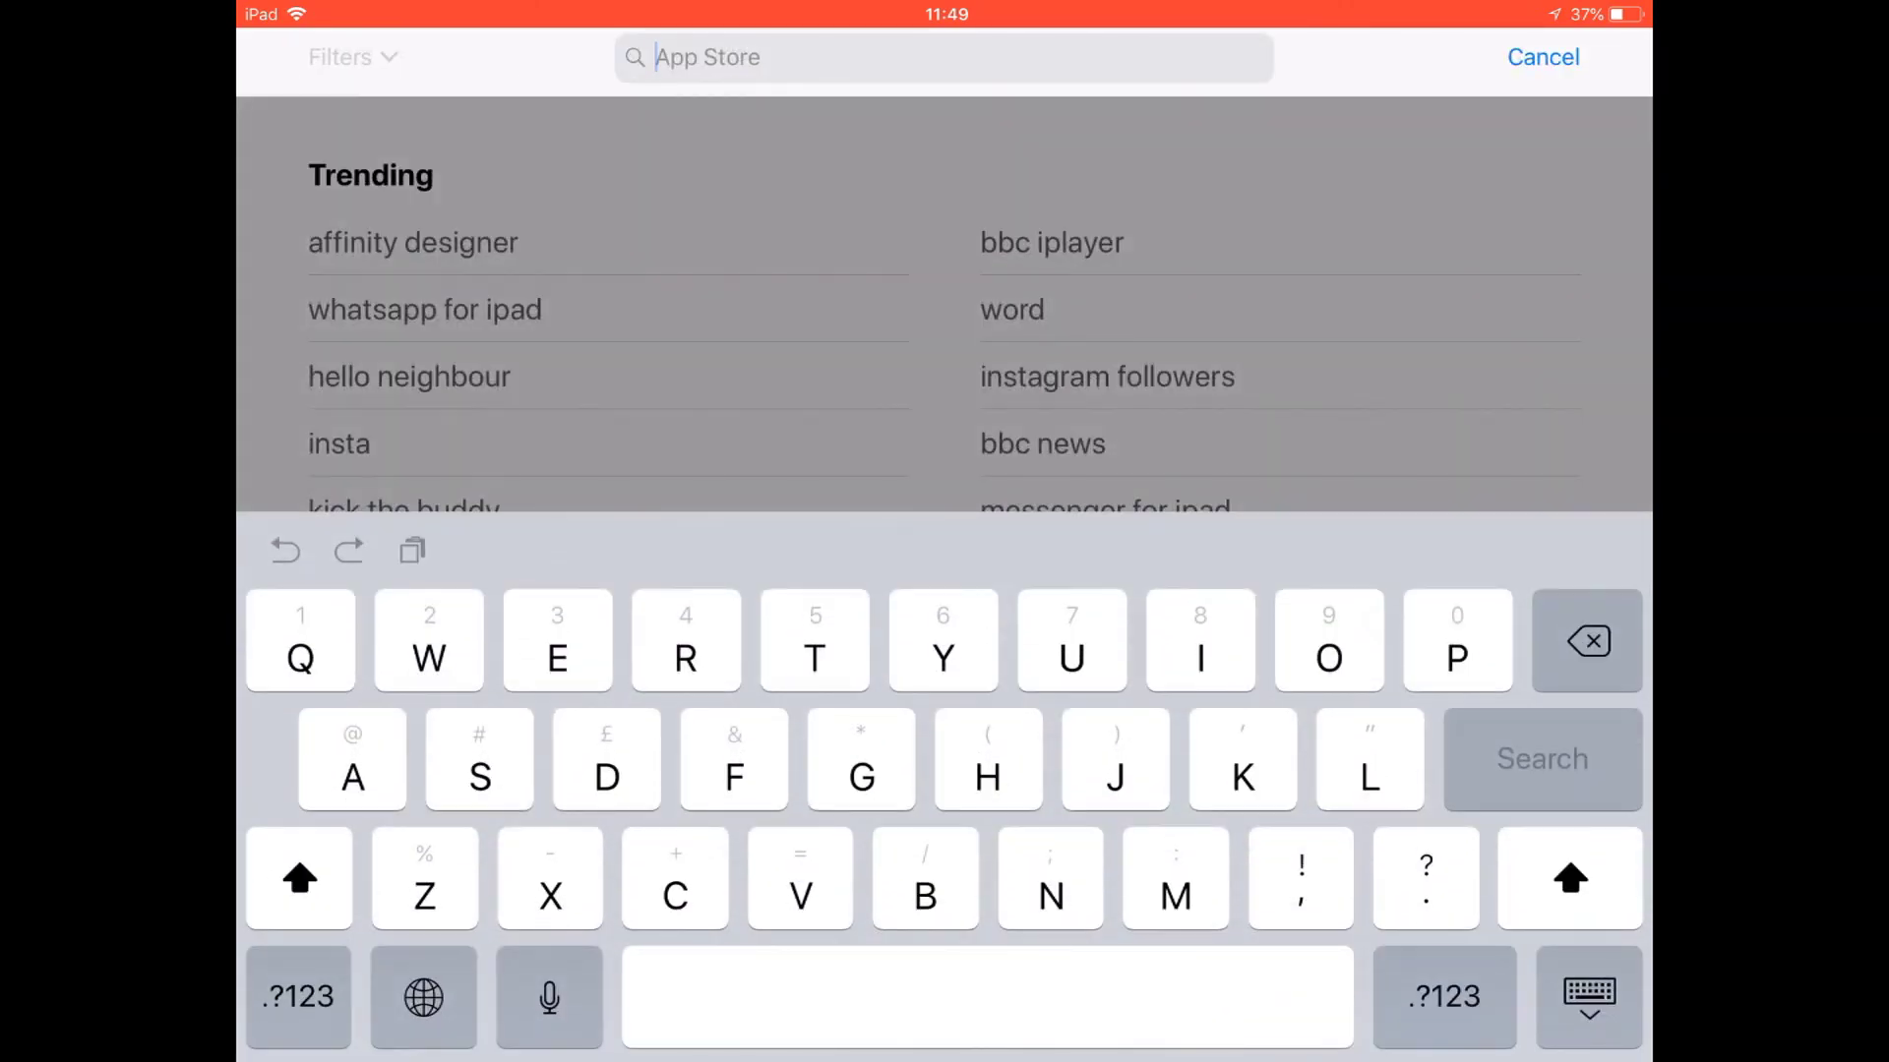
text(Vlc)
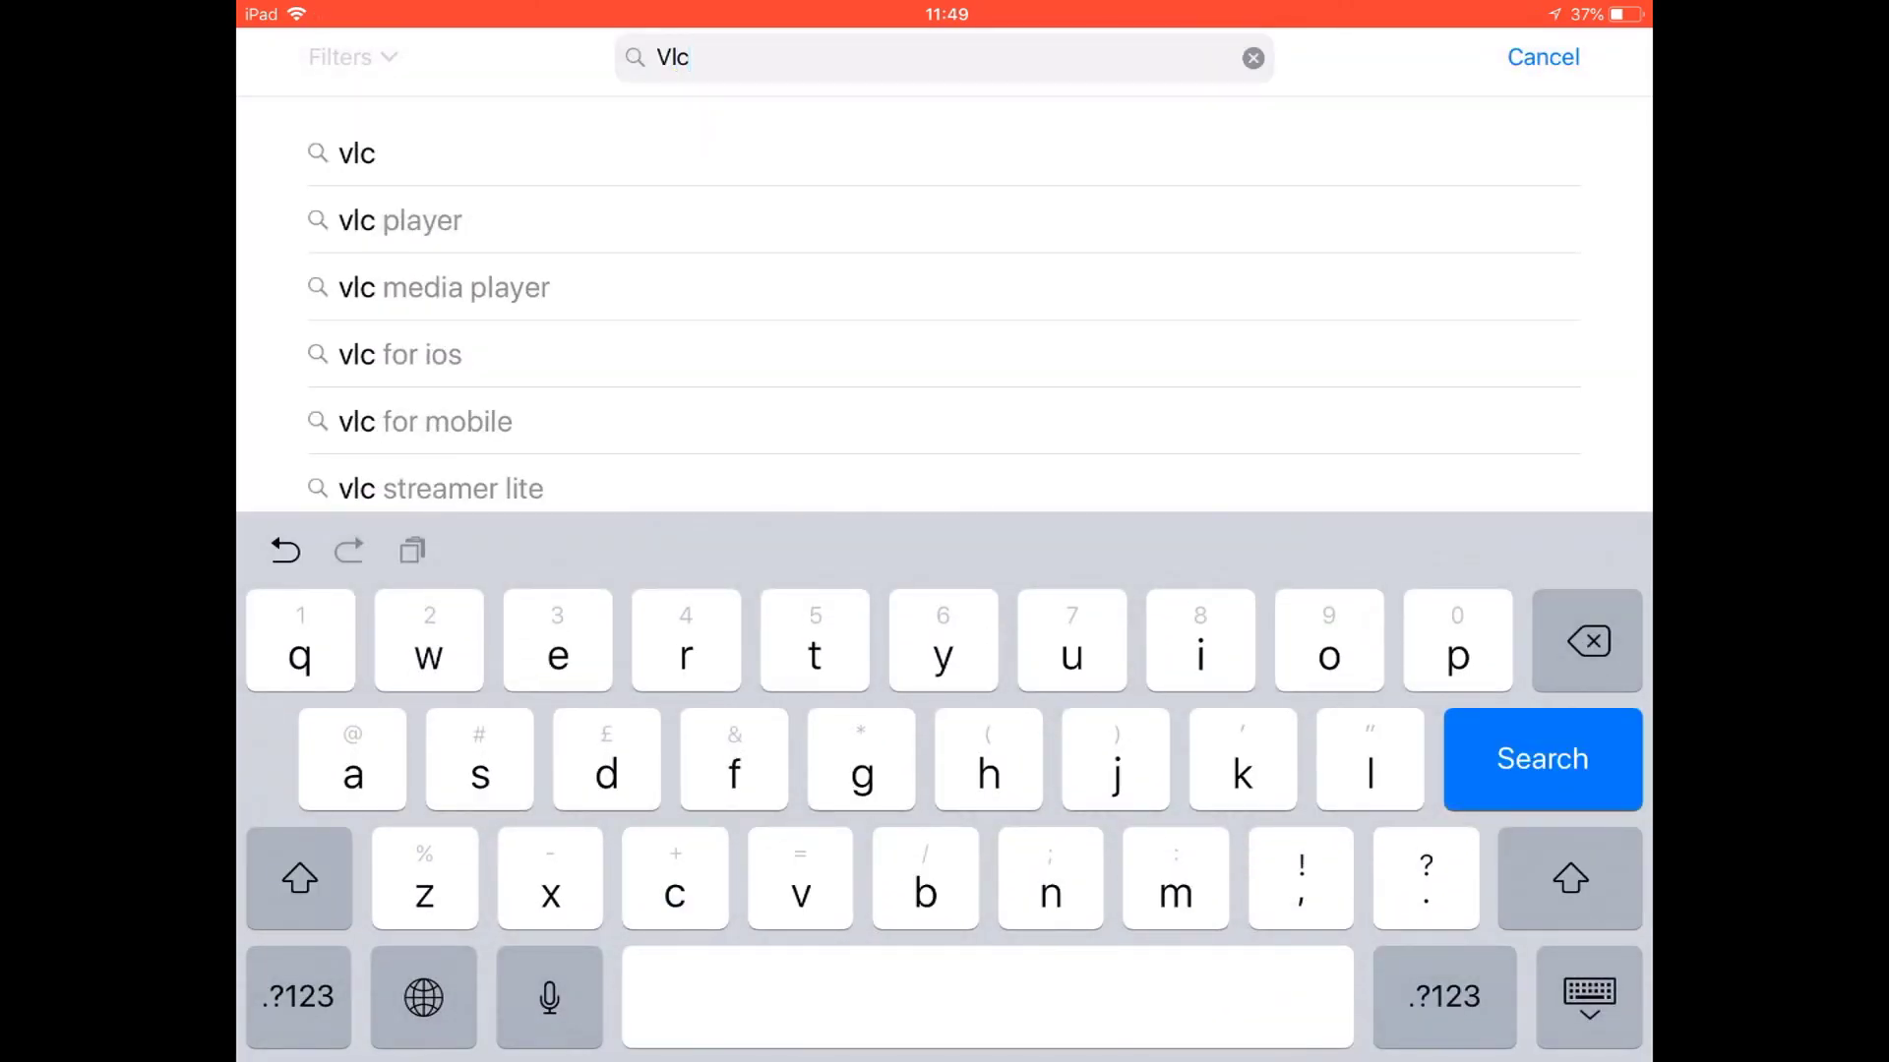
key(Return)
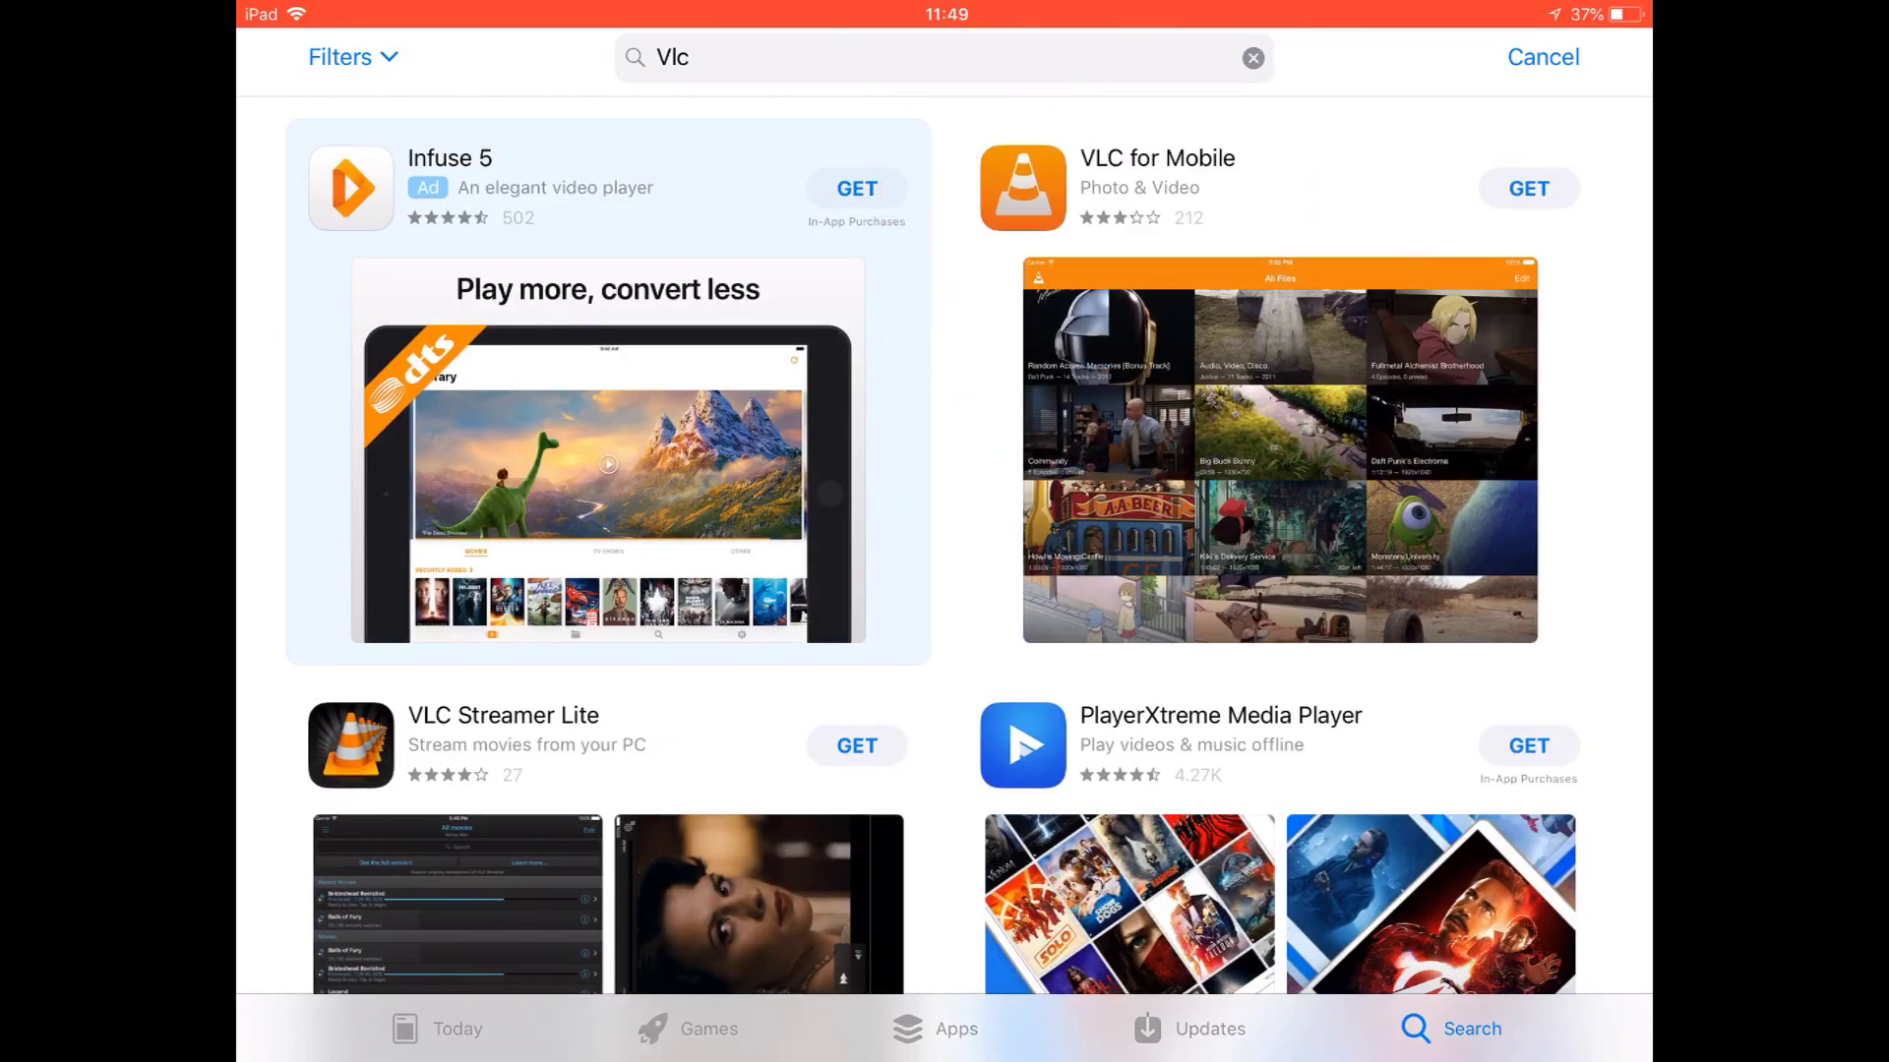
Get VLC for Mobile from the search results to install it on the iPad.
click(1528, 188)
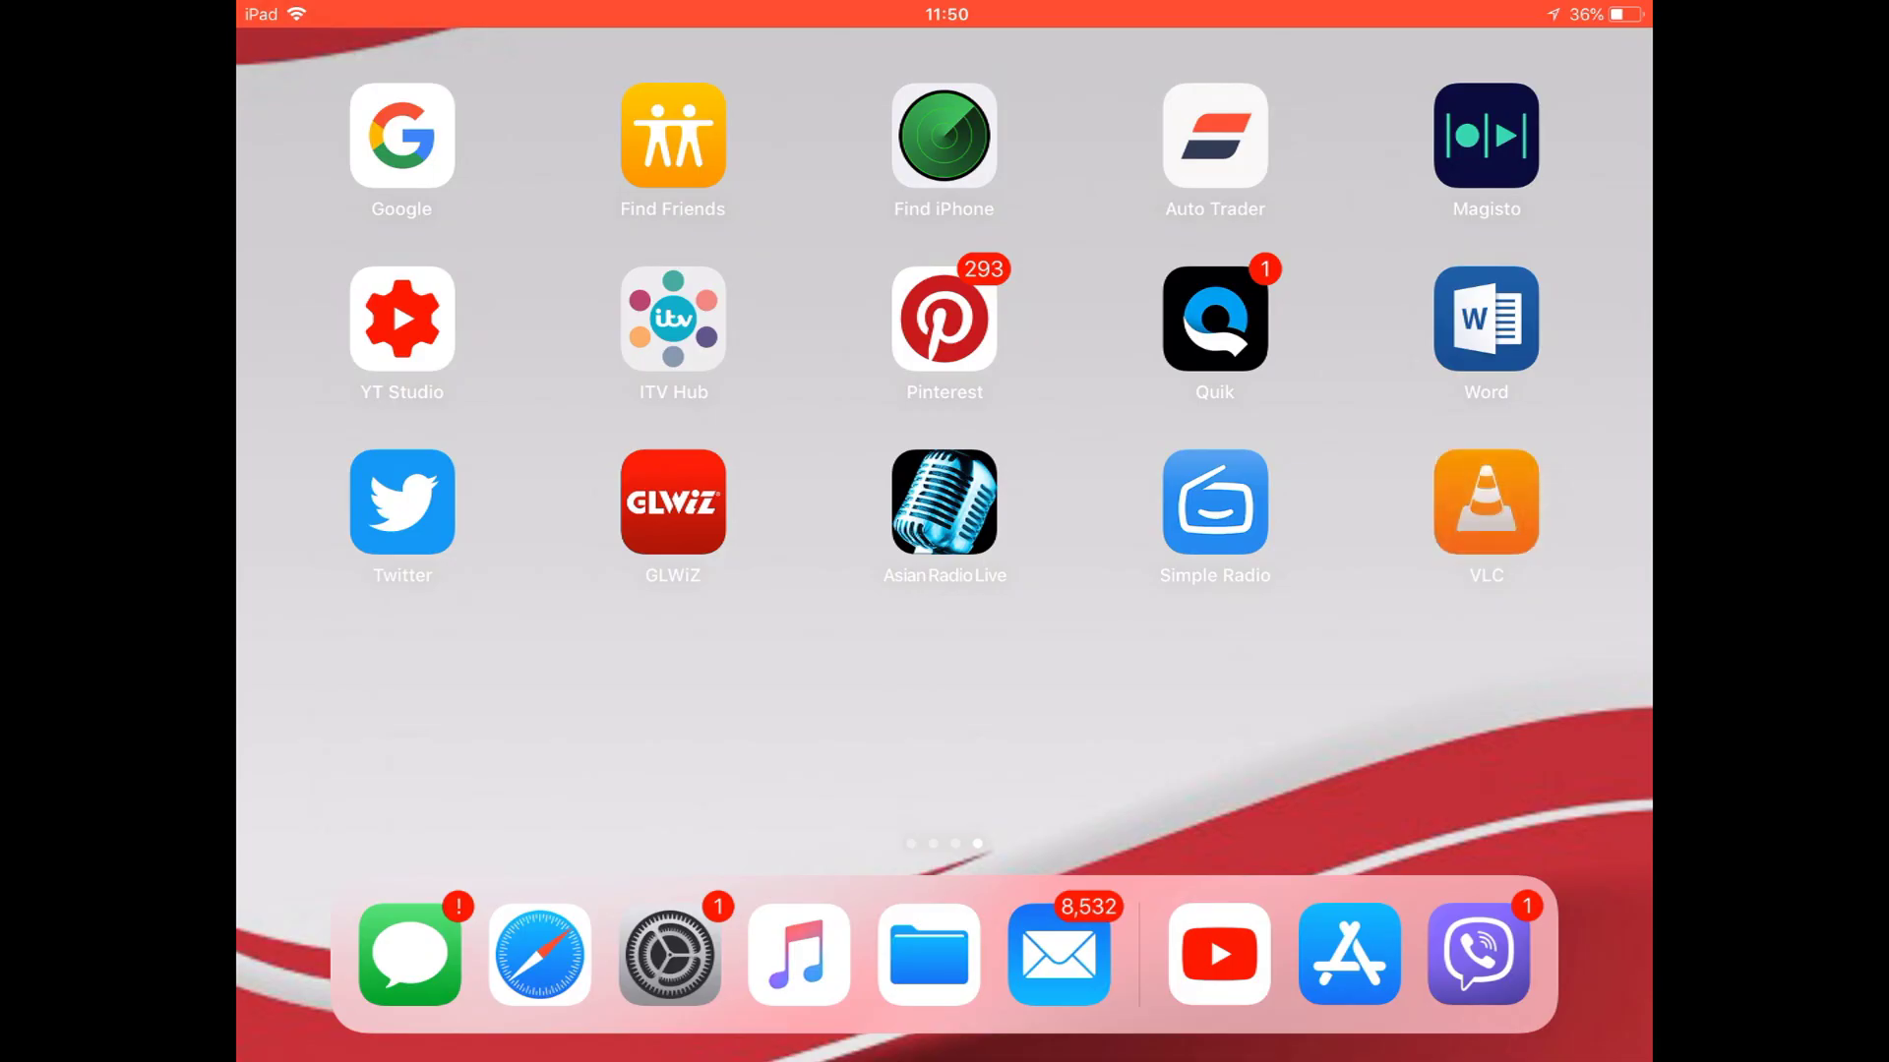
Launch the newly installed VLC app from the iPad home screen.
click(1485, 501)
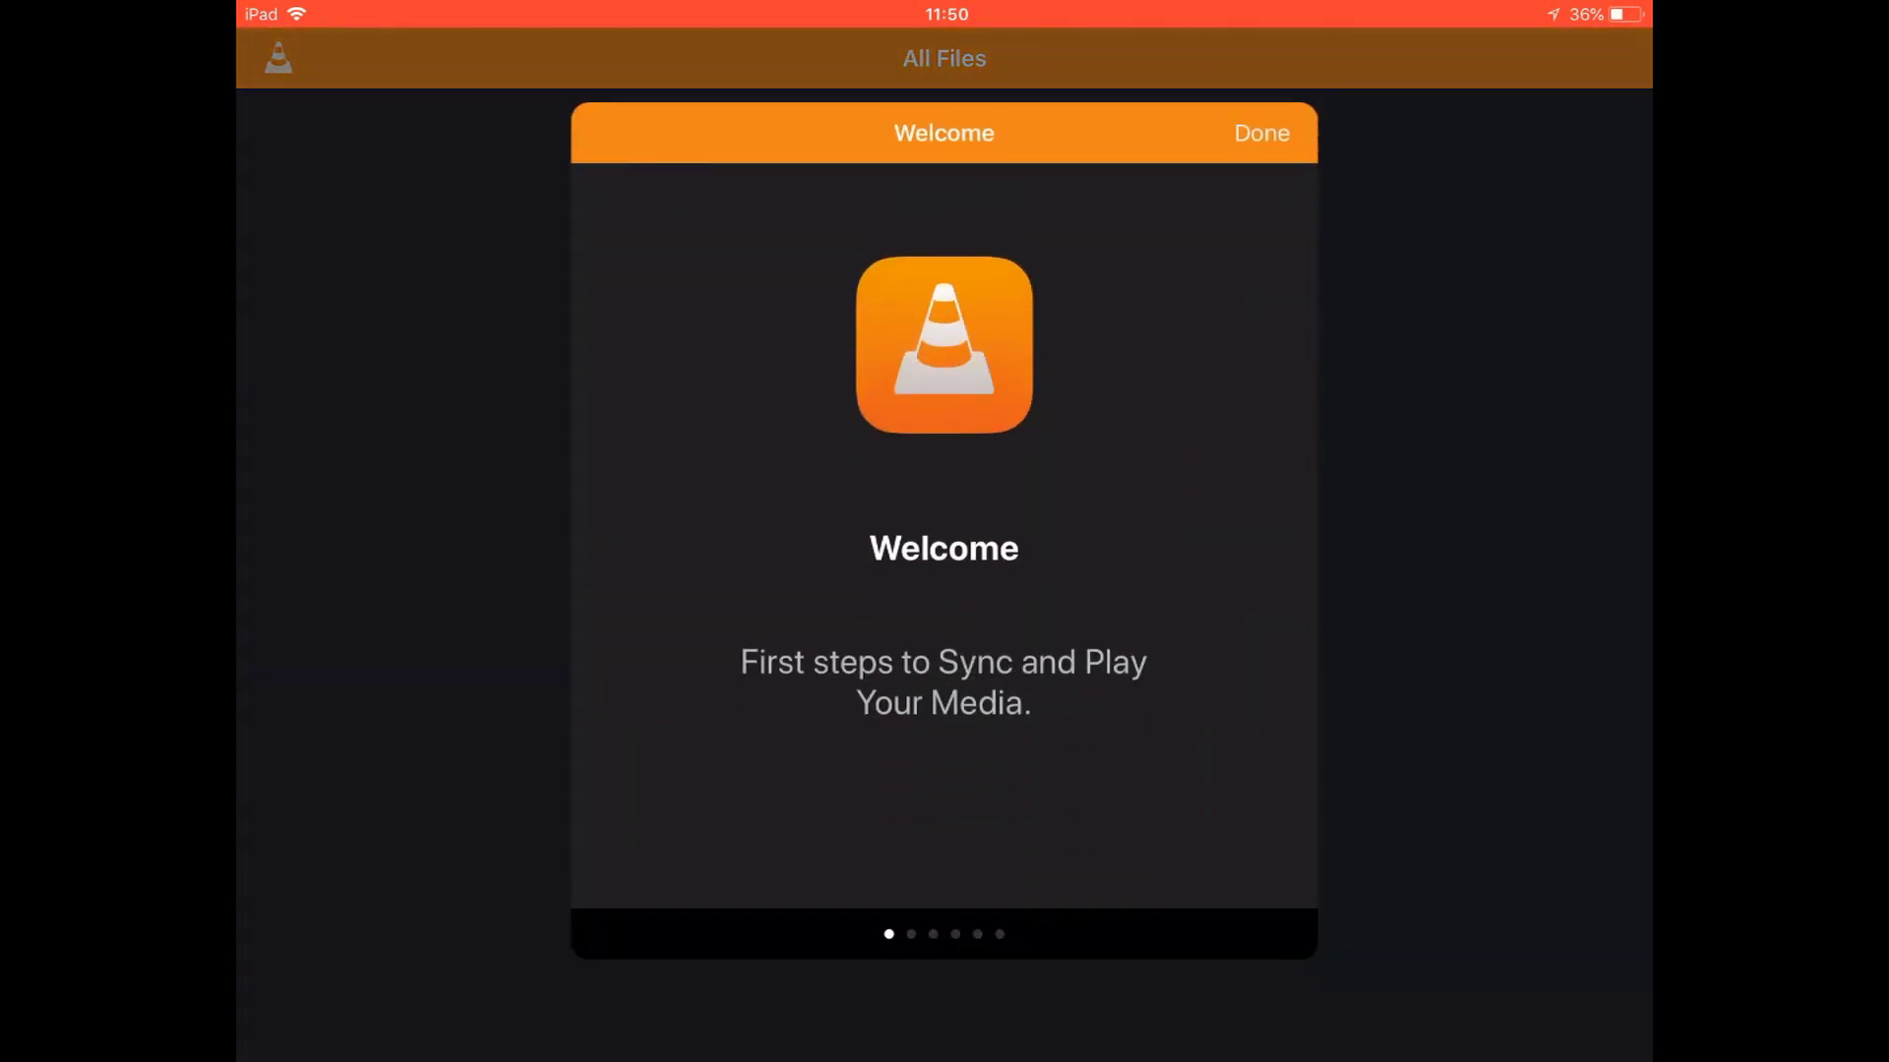
Dismiss VLC's Welcome introduction to reveal the empty All Files library.
click(1262, 133)
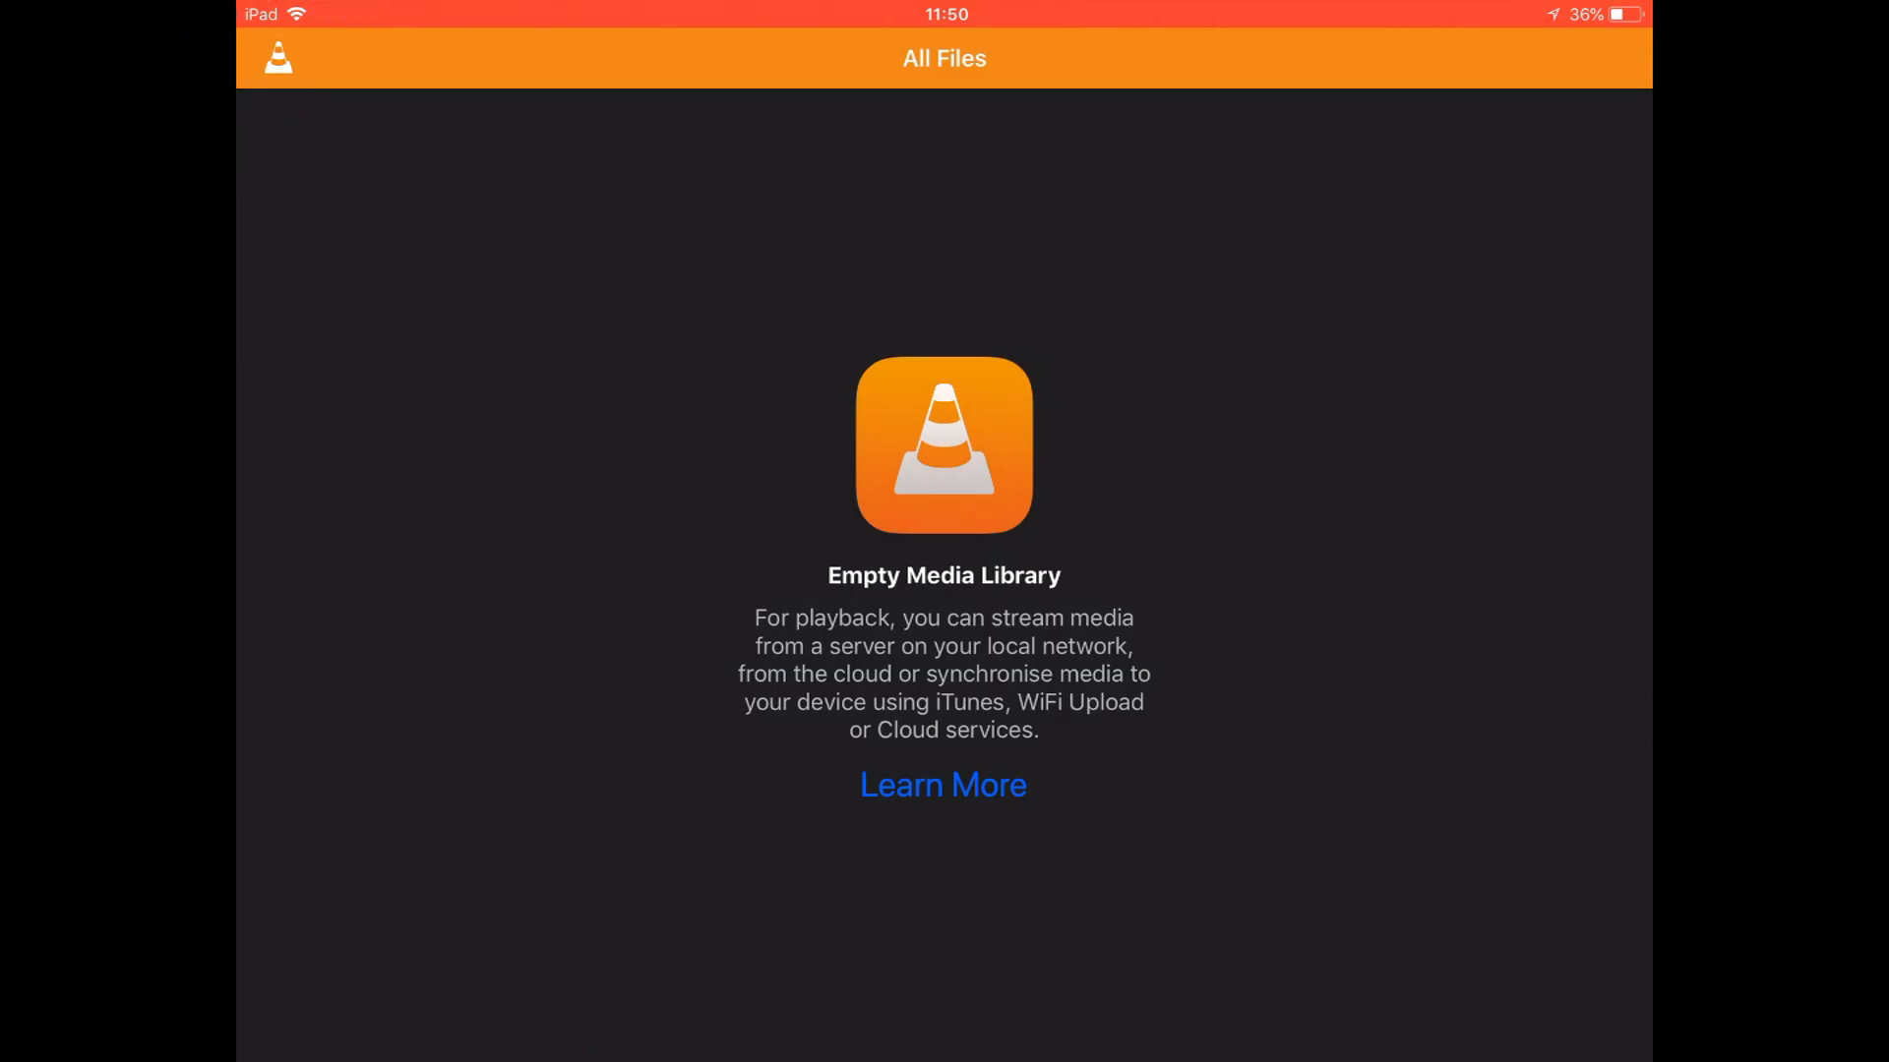
Turn on Sharing via WiFi from VLC's side menu to start the upload server.
click(279, 58)
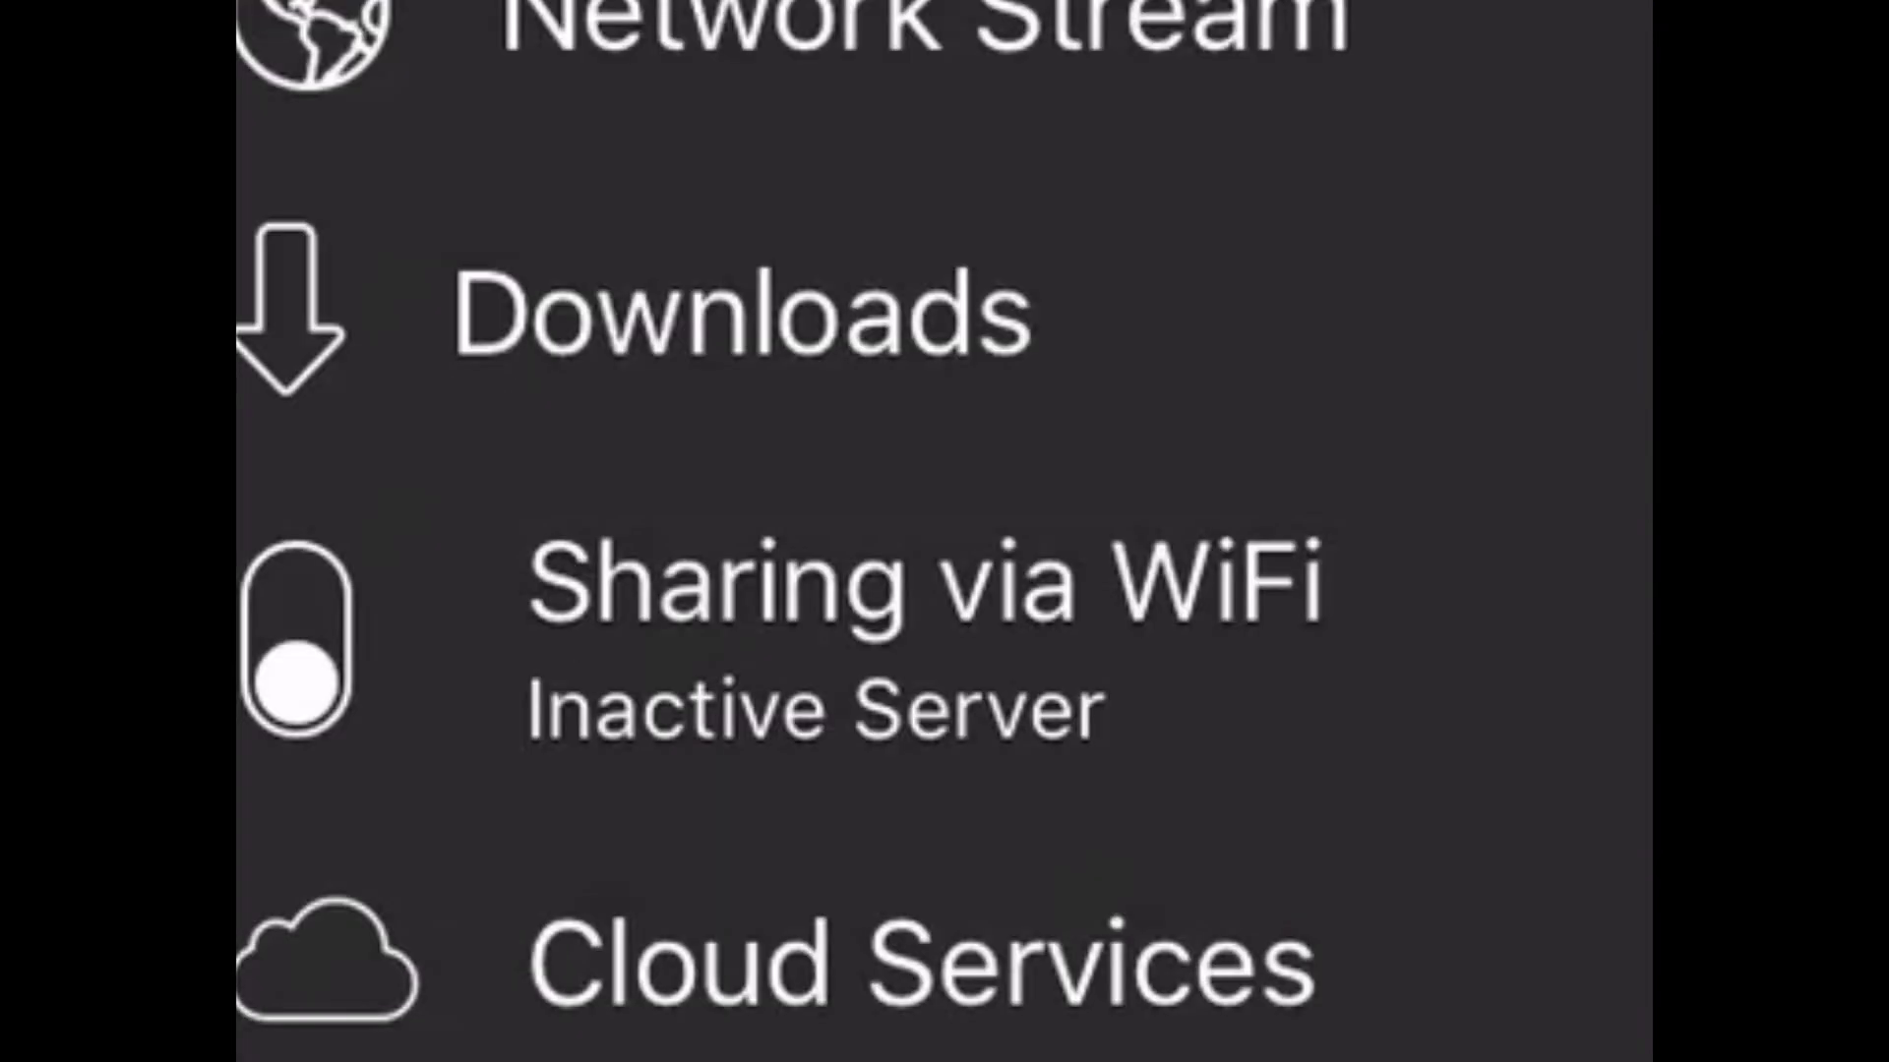
click(295, 639)
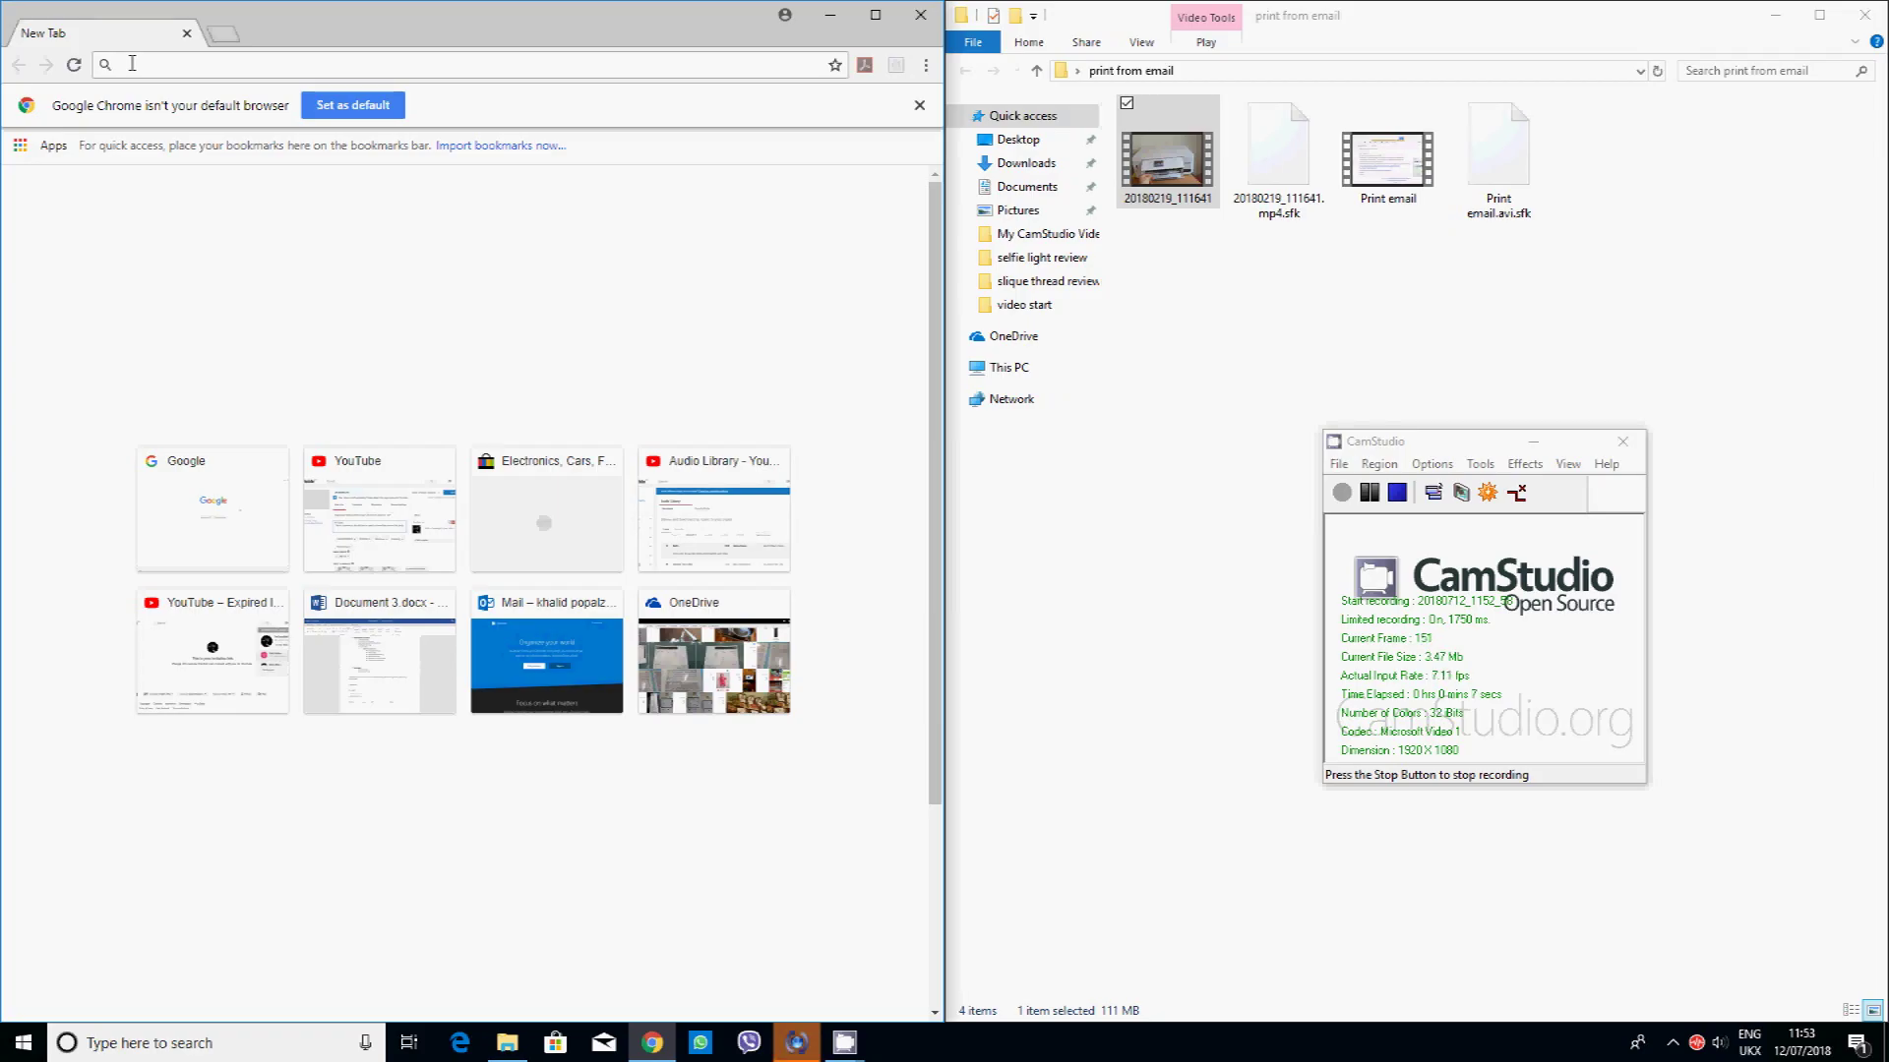
Load the iPad's Sharing via WiFi page at 192.168.1.5 in Chrome.
text(192.168)
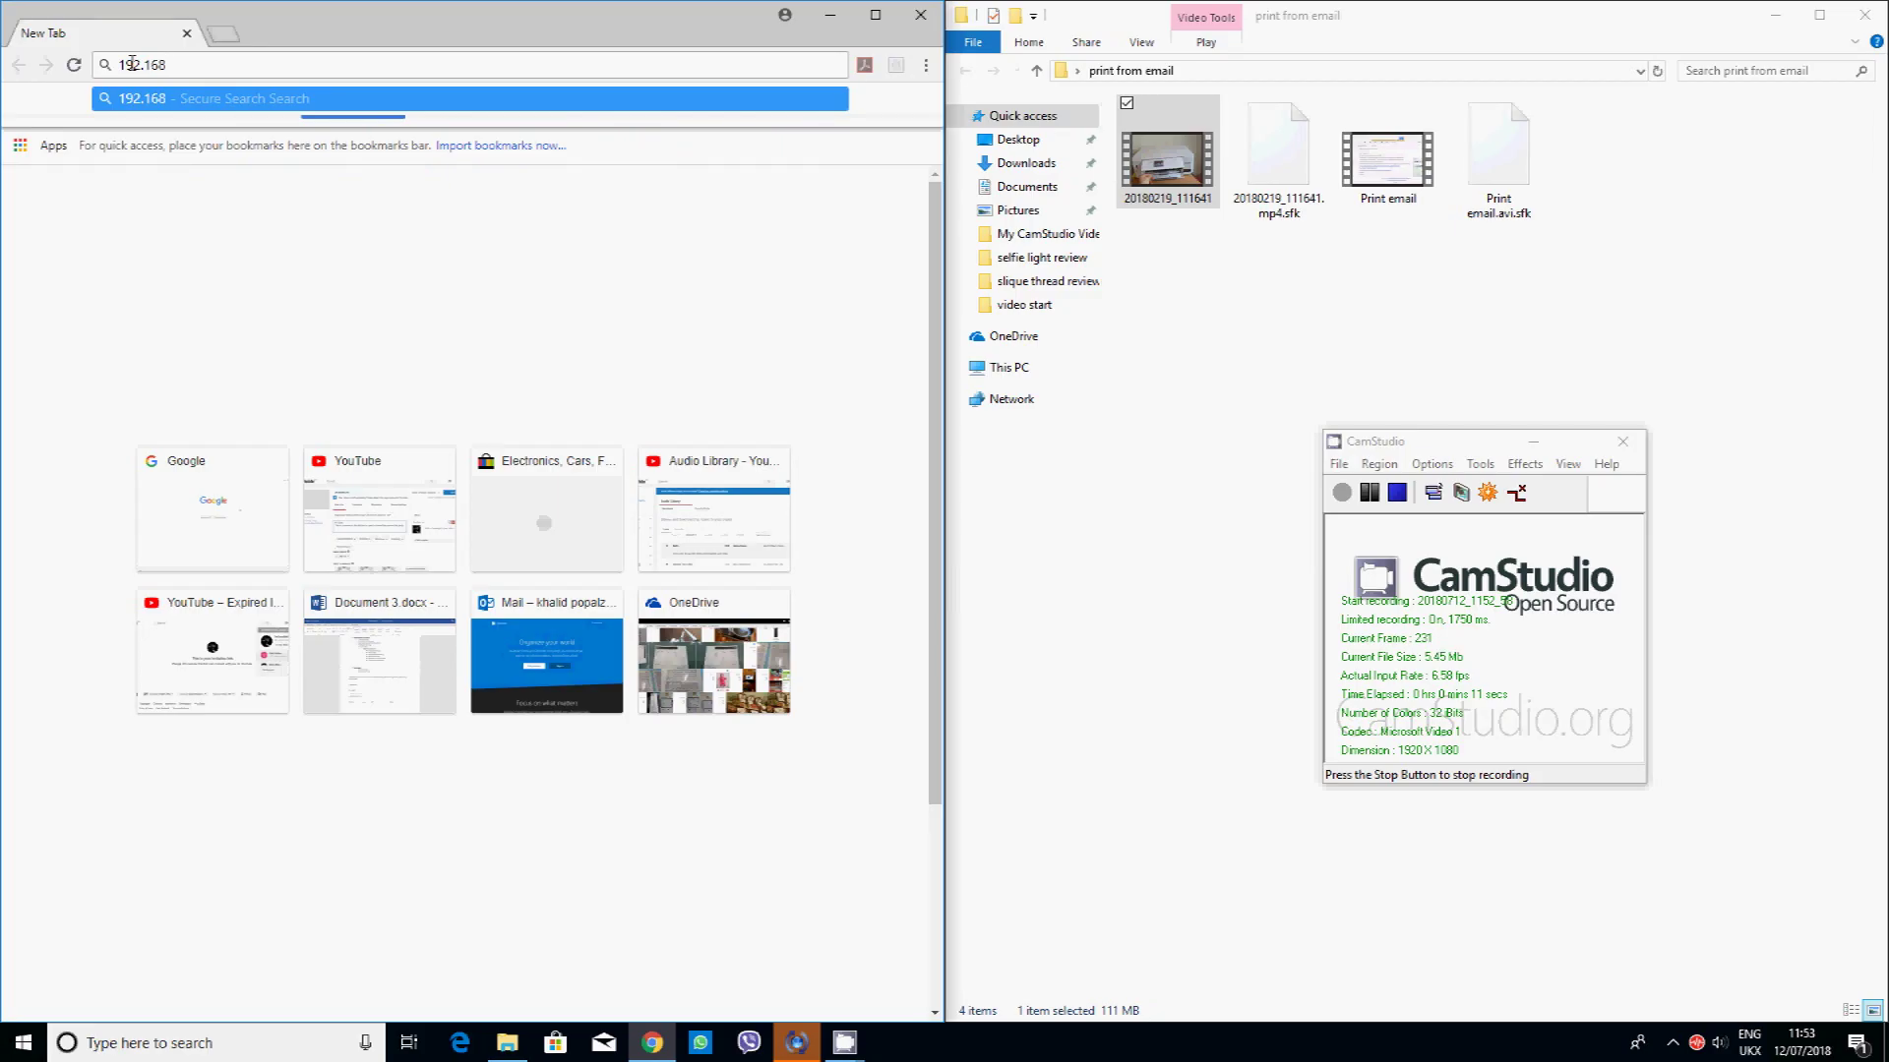
text(.1.)
text(5)
key(Return)
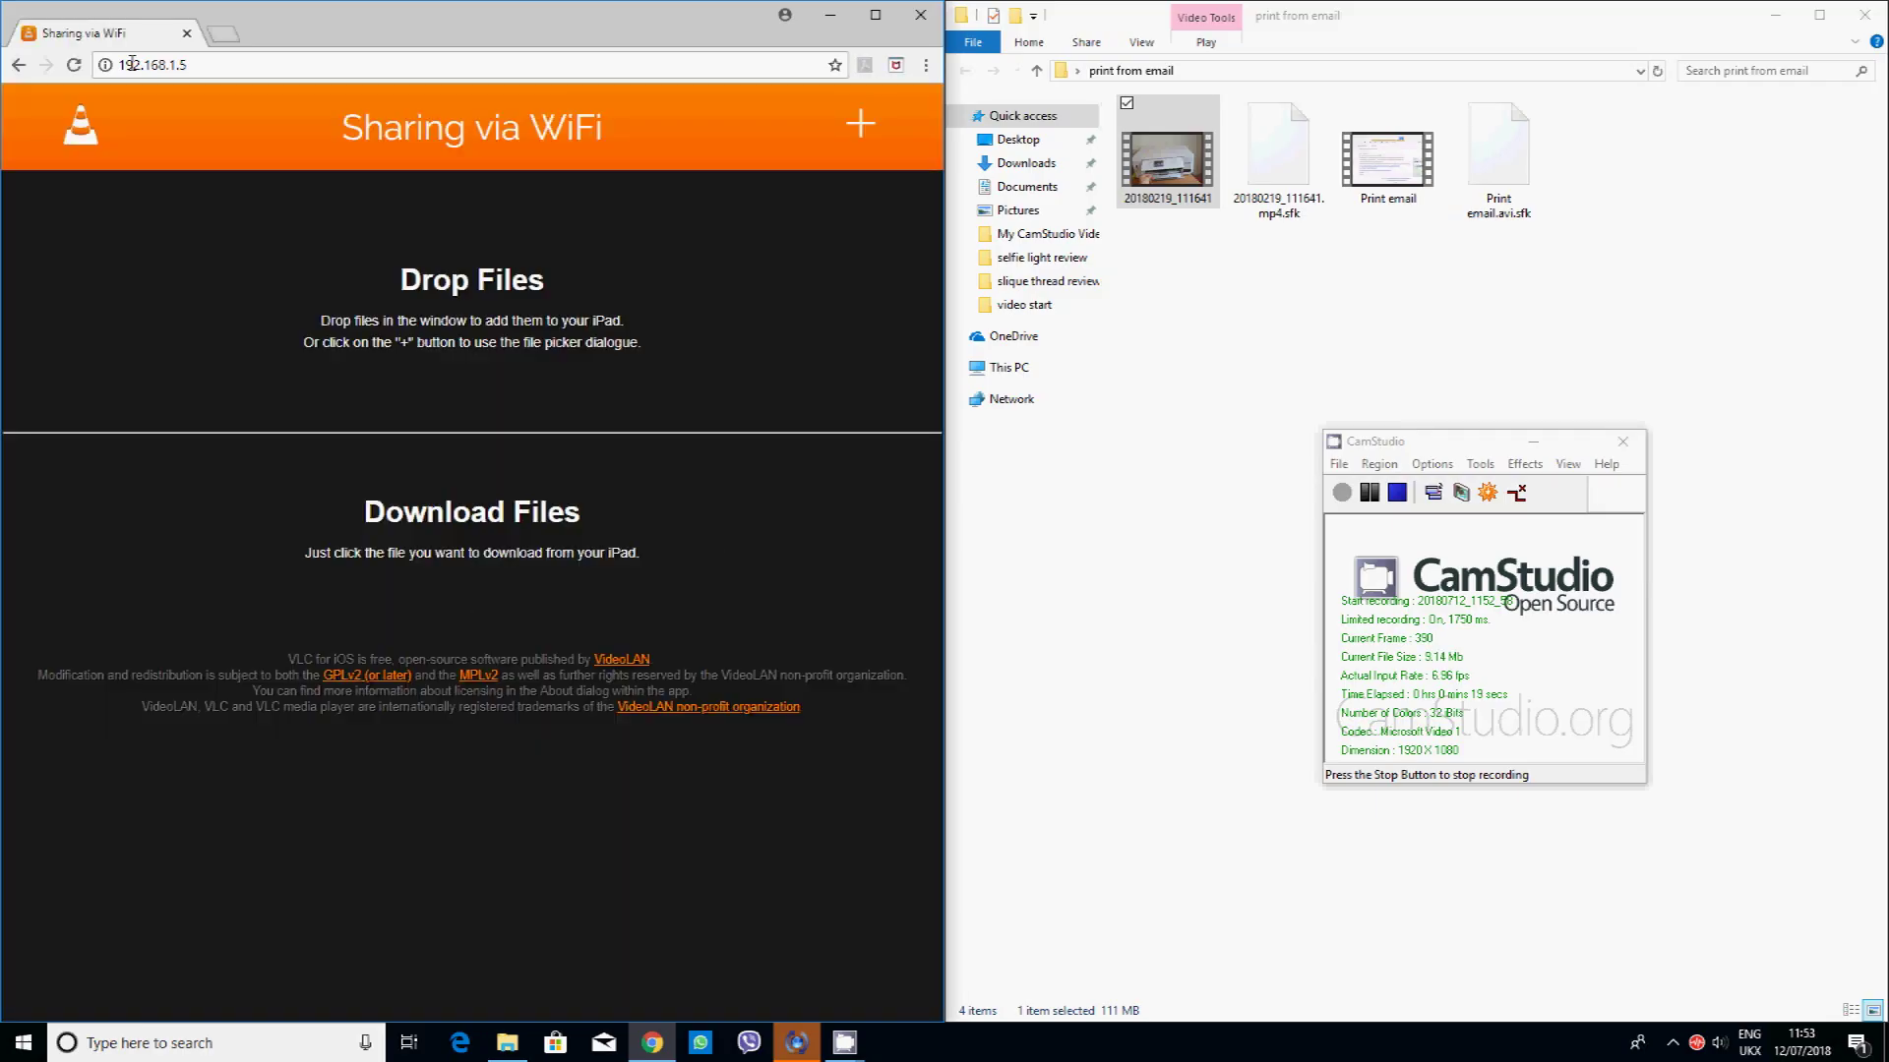
Drag 20180219_111641.mp4 from File Explorer onto the Drop Files area to upload it.
click(1190, 165)
click(1180, 168)
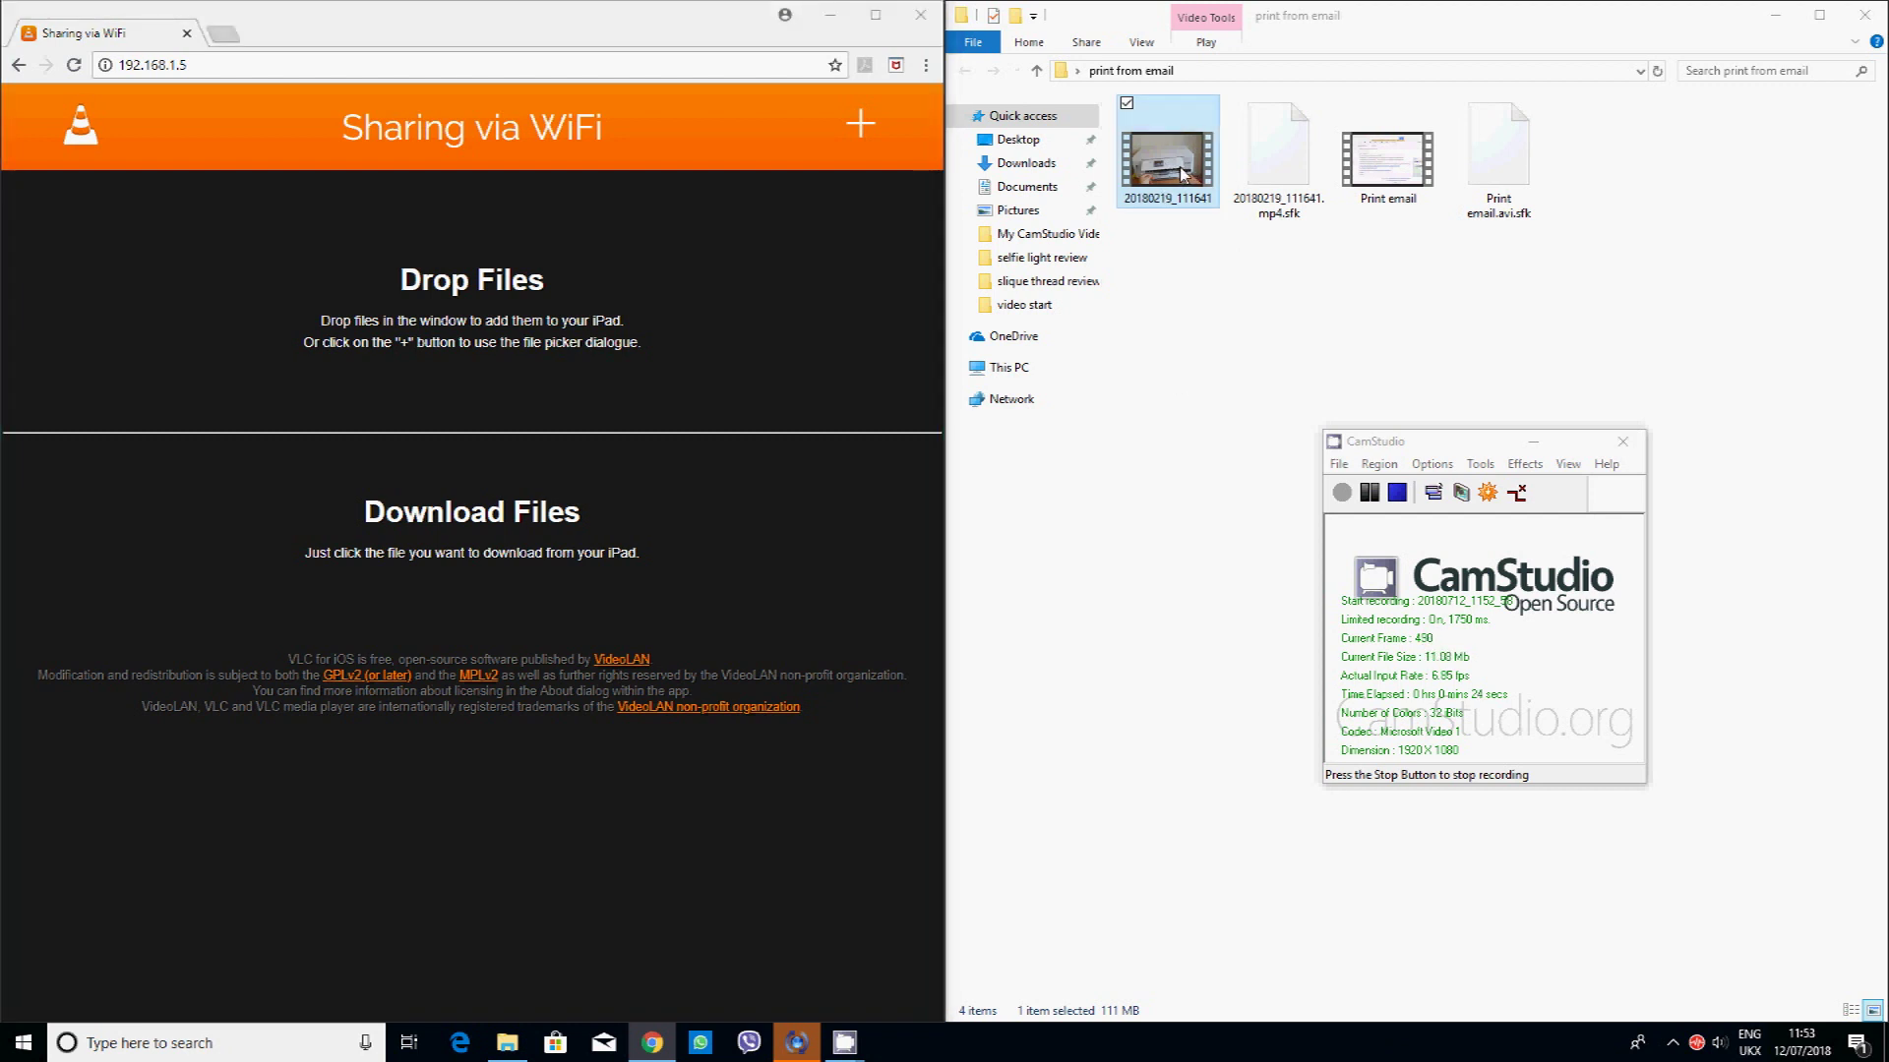
drag(1184, 173, 541, 327)
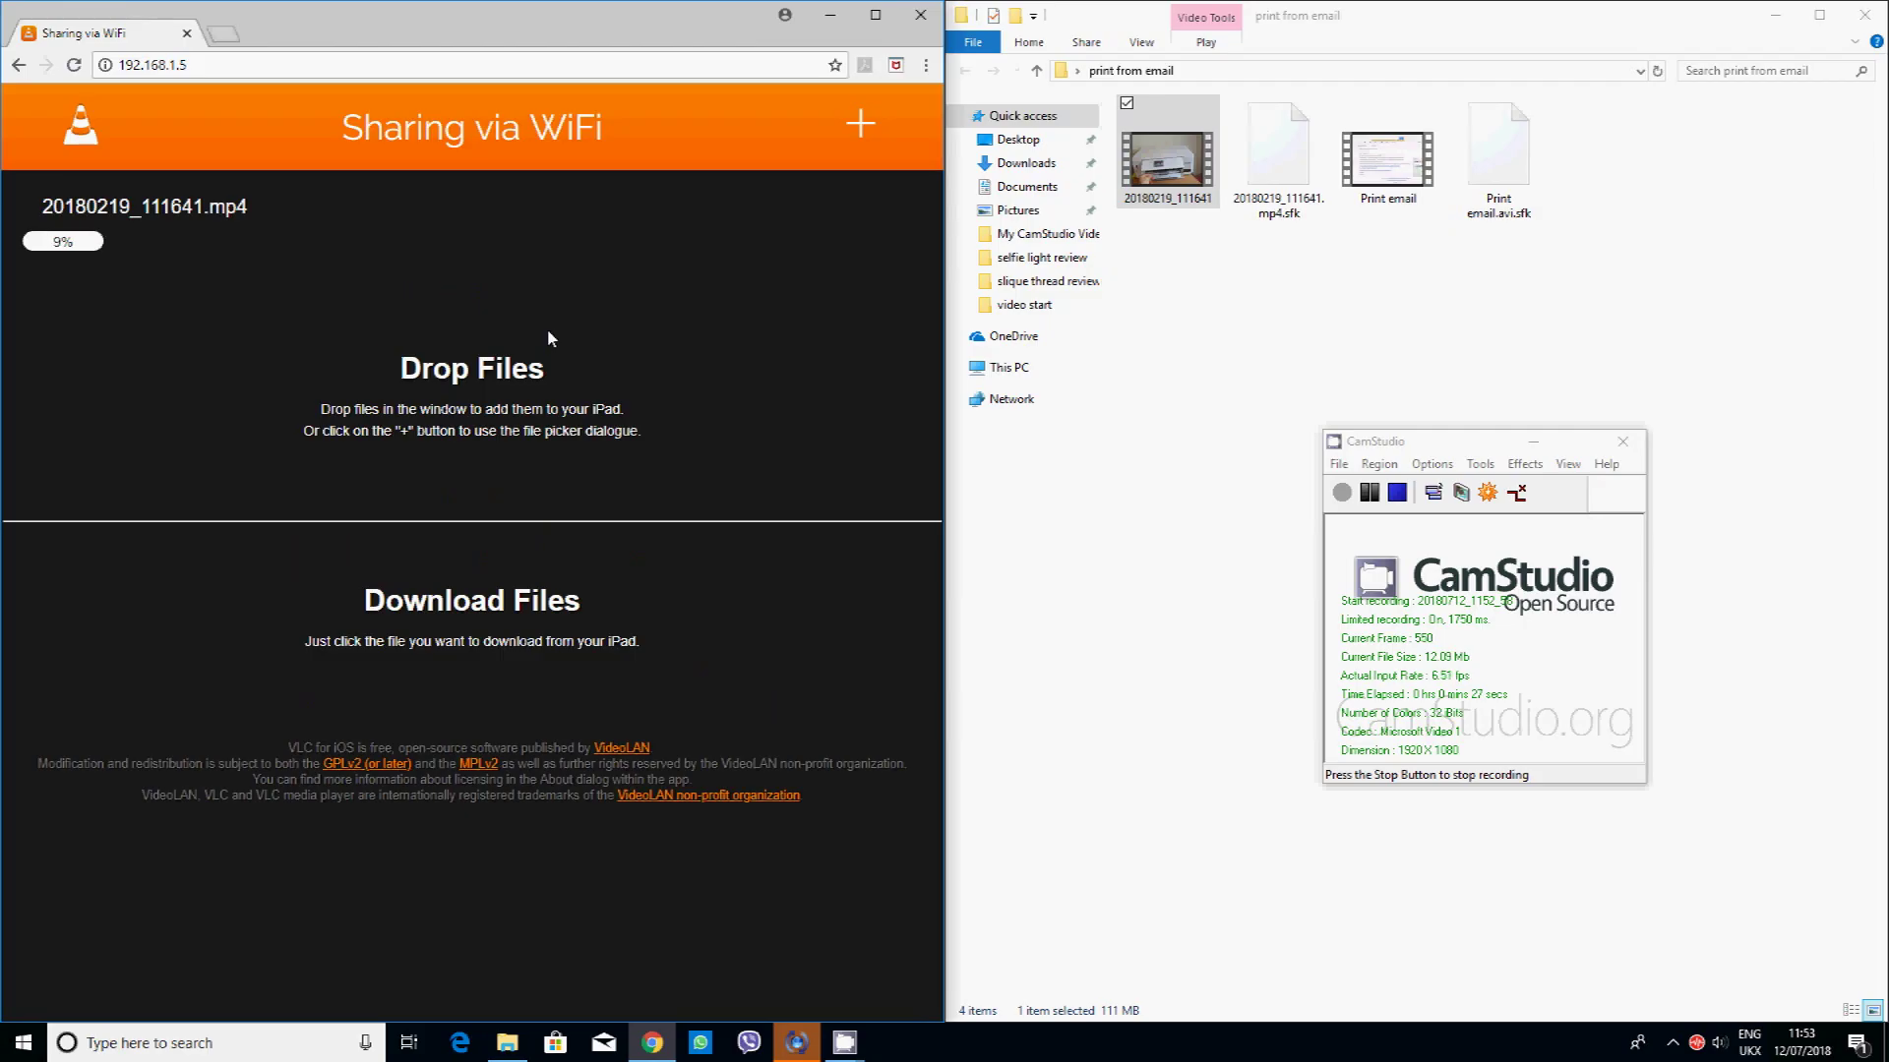